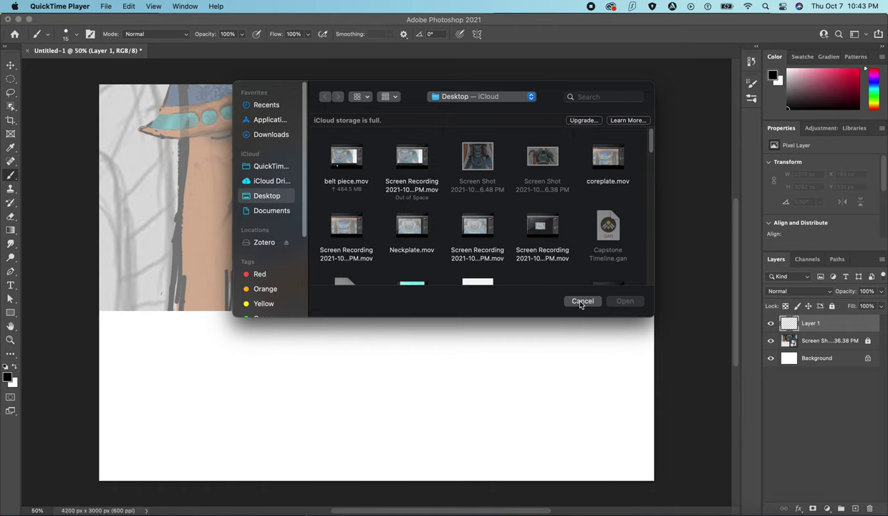
Cancel QuickTime's Open dialog and return to the breastplate tracing document in Photoshop.
{"action": "left_click", "coordinate": [581, 301]}
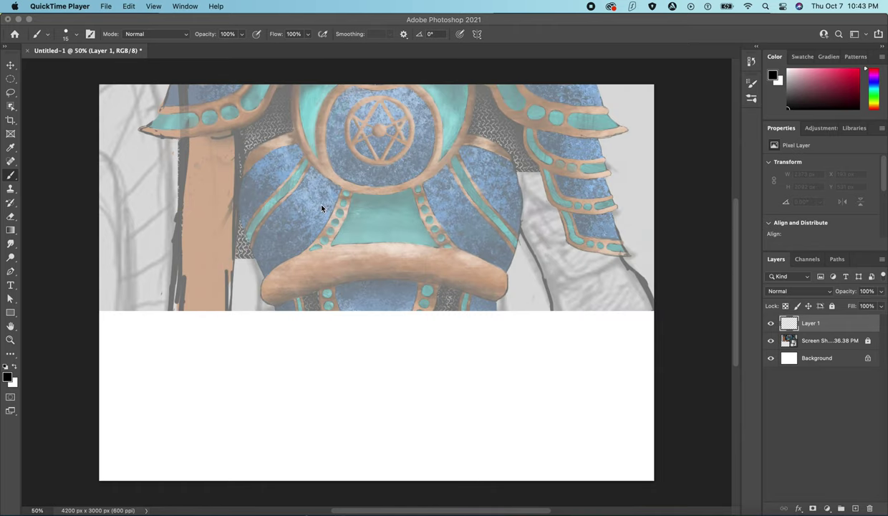
{"action": "left_click", "coordinate": [206, 21]}
Trace the breastplate's top edge and right outer edge down to the band in black.
{"action": "scroll", "coordinate": [372, 156], "scroll_direction": "up", "scroll_amount": 3}
{"action": "scroll", "coordinate": [372, 156], "scroll_direction": "up", "scroll_amount": 1}
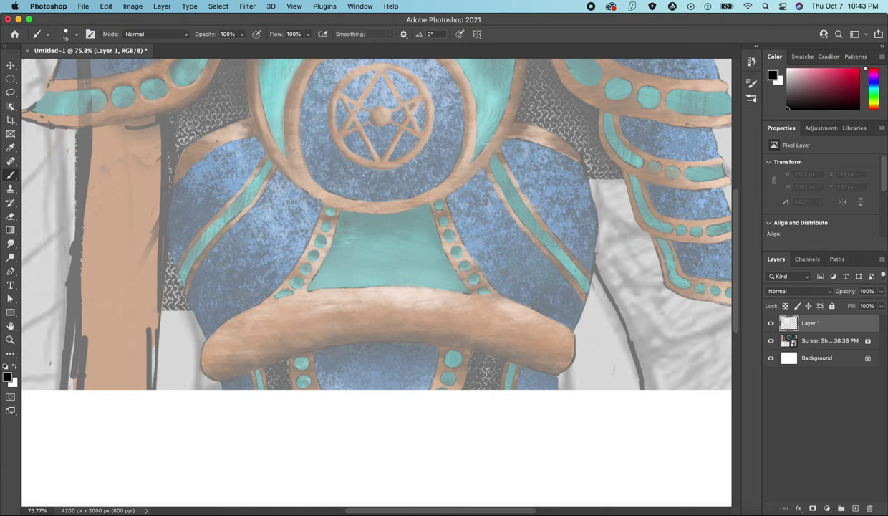
{"action": "mouse_move", "coordinate": [218, 126]}
{"action": "left_mouse_down"}
{"action": "mouse_move", "coordinate": [413, 102]}
{"action": "mouse_move", "coordinate": [541, 127]}
{"action": "mouse_move", "coordinate": [583, 162]}
{"action": "mouse_move", "coordinate": [592, 272]}
{"action": "left_mouse_up"}
{"action": "left_click_drag", "start_coordinate": [592, 236], "coordinate": [585, 287]}
{"action": "left_click_drag", "start_coordinate": [596, 252], "coordinate": [583, 309]}
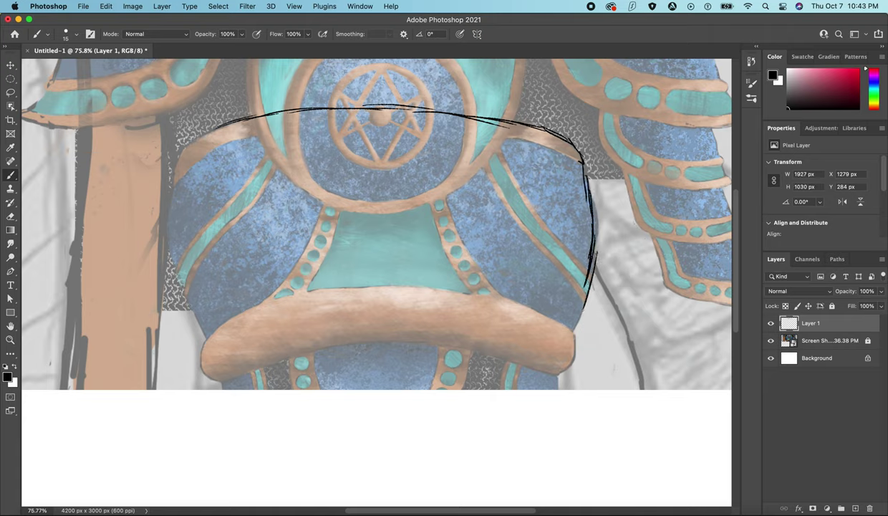
{"action": "left_click_drag", "start_coordinate": [592, 272], "coordinate": [559, 374]}
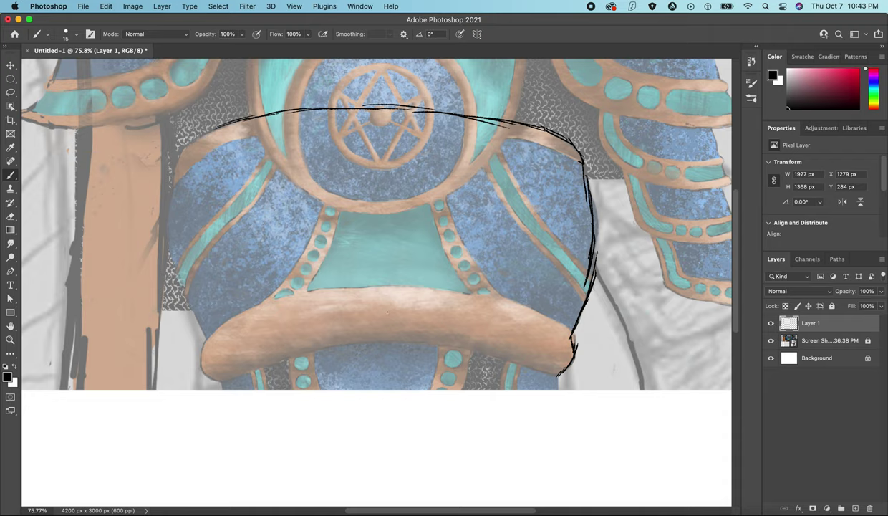
Trace the left outer edge and lower-left band edge, undoing a stray short line.
{"action": "mouse_move", "coordinate": [208, 127]}
{"action": "left_mouse_down"}
{"action": "mouse_move", "coordinate": [179, 145]}
{"action": "mouse_move", "coordinate": [188, 141]}
{"action": "mouse_move", "coordinate": [164, 183]}
{"action": "mouse_move", "coordinate": [157, 233]}
{"action": "mouse_move", "coordinate": [216, 380]}
{"action": "left_mouse_up"}
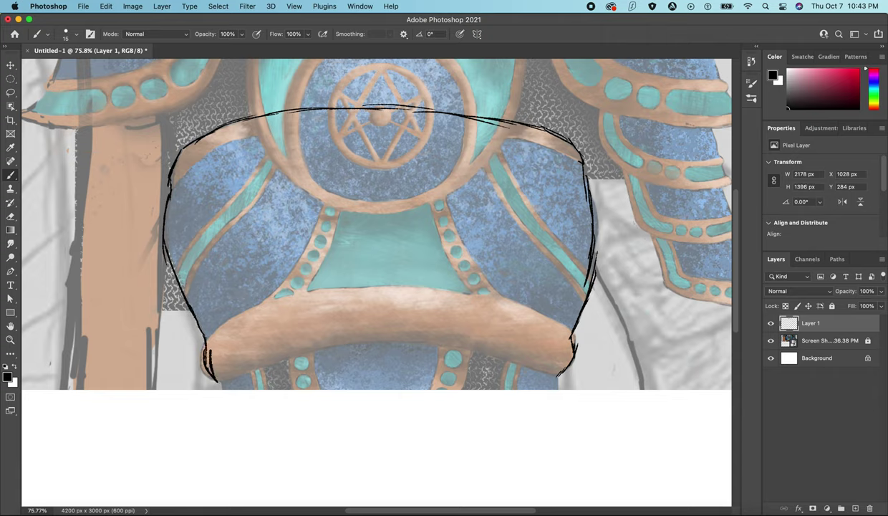
{"action": "mouse_move", "coordinate": [200, 334]}
{"action": "left_mouse_down"}
{"action": "mouse_move", "coordinate": [272, 277]}
{"action": "mouse_move", "coordinate": [315, 208]}
{"action": "left_mouse_up"}
{"action": "left_click_drag", "start_coordinate": [329, 111], "coordinate": [326, 141]}
{"action": "key", "text": "super+z"}
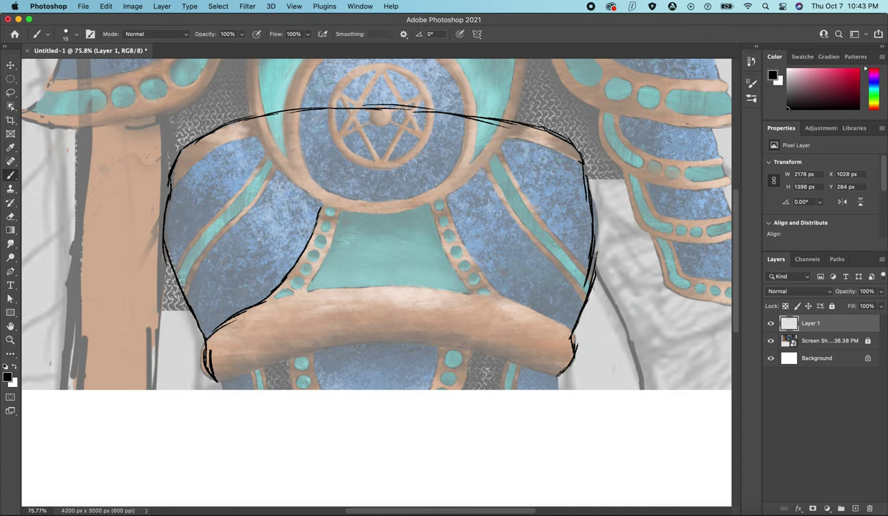
Trace the upper-left outline curve and the edges of both central straps.
{"action": "mouse_move", "coordinate": [167, 186]}
{"action": "left_mouse_down"}
{"action": "mouse_move", "coordinate": [201, 148]}
{"action": "mouse_move", "coordinate": [328, 119]}
{"action": "mouse_move", "coordinate": [449, 124]}
{"action": "mouse_move", "coordinate": [562, 157]}
{"action": "left_mouse_up"}
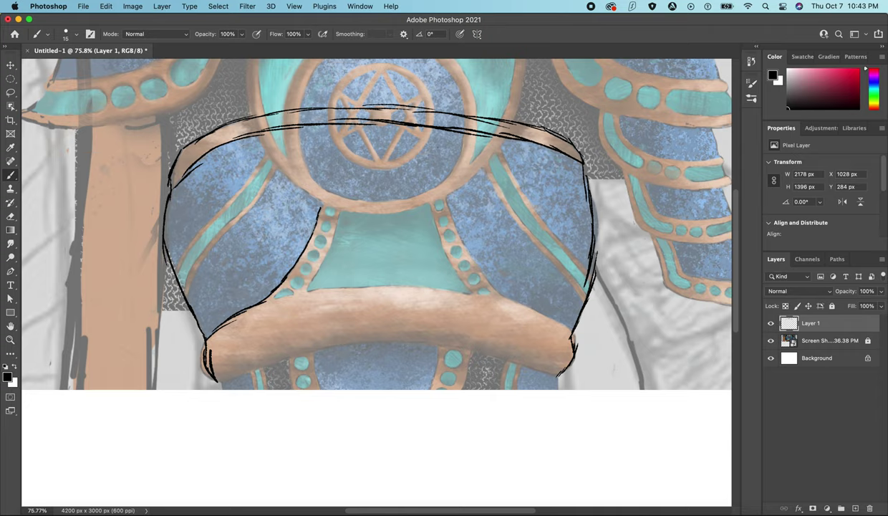
{"action": "left_click_drag", "start_coordinate": [322, 129], "coordinate": [320, 211]}
{"action": "mouse_move", "coordinate": [346, 127]}
{"action": "left_mouse_down"}
{"action": "mouse_move", "coordinate": [328, 224]}
{"action": "mouse_move", "coordinate": [296, 283]}
{"action": "mouse_move", "coordinate": [305, 292]}
{"action": "left_mouse_up"}
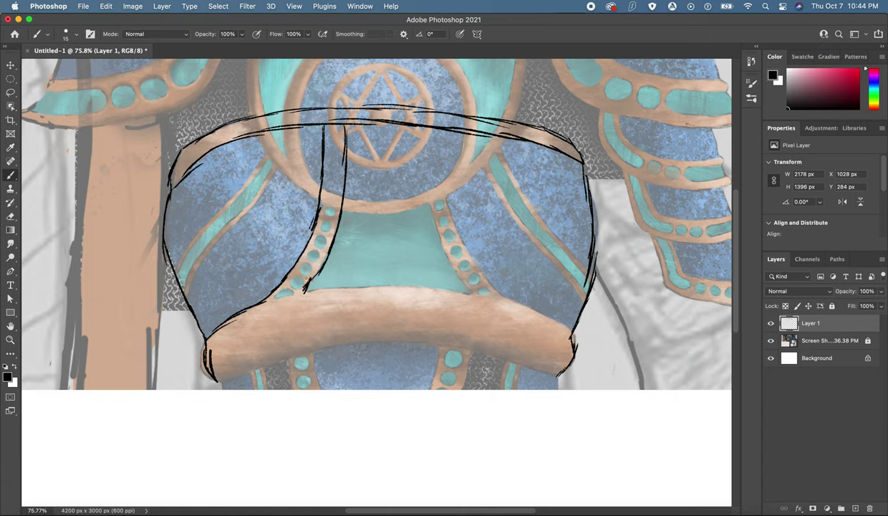
{"action": "mouse_move", "coordinate": [420, 127]}
{"action": "left_mouse_down"}
{"action": "mouse_move", "coordinate": [420, 219]}
{"action": "mouse_move", "coordinate": [428, 245]}
{"action": "mouse_move", "coordinate": [465, 290]}
{"action": "left_mouse_up"}
{"action": "mouse_move", "coordinate": [442, 129]}
{"action": "left_mouse_down"}
{"action": "mouse_move", "coordinate": [452, 238]}
{"action": "mouse_move", "coordinate": [472, 272]}
{"action": "mouse_move", "coordinate": [573, 337]}
{"action": "left_mouse_up"}
Add four parallel curved trim lines on the right panel.
{"action": "mouse_move", "coordinate": [473, 139]}
{"action": "left_mouse_down"}
{"action": "mouse_move", "coordinate": [486, 195]}
{"action": "mouse_move", "coordinate": [579, 304]}
{"action": "left_mouse_up"}
{"action": "mouse_move", "coordinate": [484, 136]}
{"action": "left_mouse_down"}
{"action": "mouse_move", "coordinate": [512, 203]}
{"action": "mouse_move", "coordinate": [588, 271]}
{"action": "left_mouse_up"}
{"action": "mouse_move", "coordinate": [476, 134]}
{"action": "left_mouse_down"}
{"action": "mouse_move", "coordinate": [523, 223]}
{"action": "mouse_move", "coordinate": [586, 285]}
{"action": "left_mouse_up"}
{"action": "mouse_move", "coordinate": [464, 134]}
{"action": "left_mouse_down"}
{"action": "mouse_move", "coordinate": [501, 207]}
{"action": "mouse_move", "coordinate": [581, 292]}
{"action": "left_mouse_up"}
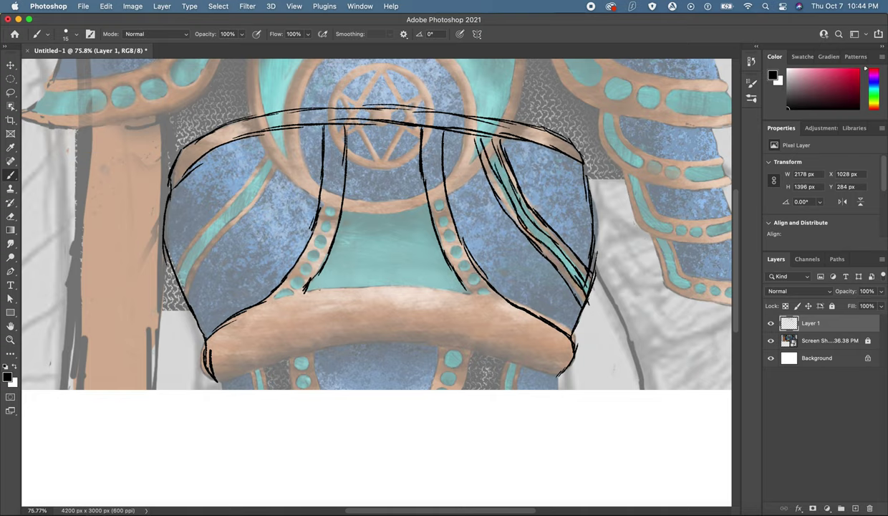
Trace the teal panel's bottom, the tan band's lower edge and a left-panel trim curve.
{"action": "left_click_drag", "start_coordinate": [305, 290], "coordinate": [469, 290]}
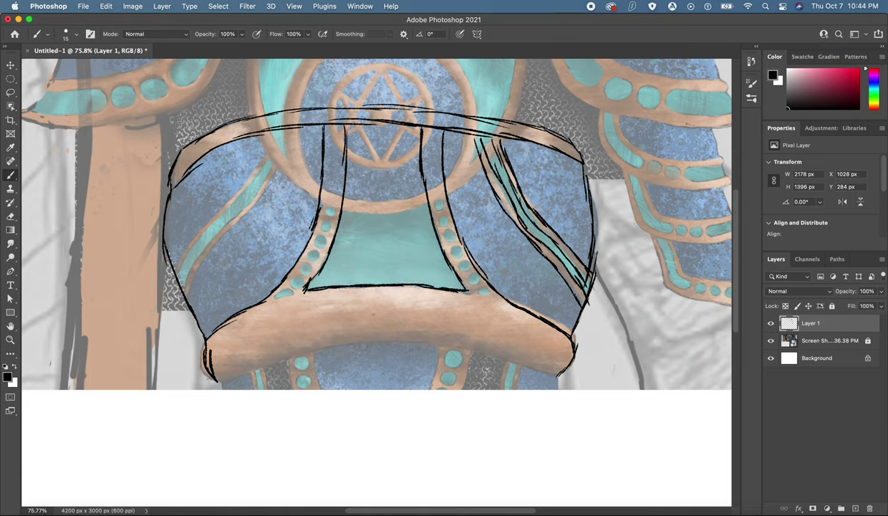
{"action": "mouse_move", "coordinate": [211, 369]}
{"action": "left_mouse_down"}
{"action": "mouse_move", "coordinate": [314, 336]}
{"action": "mouse_move", "coordinate": [427, 335]}
{"action": "mouse_move", "coordinate": [414, 331]}
{"action": "mouse_move", "coordinate": [552, 363]}
{"action": "mouse_move", "coordinate": [474, 335]}
{"action": "left_mouse_up"}
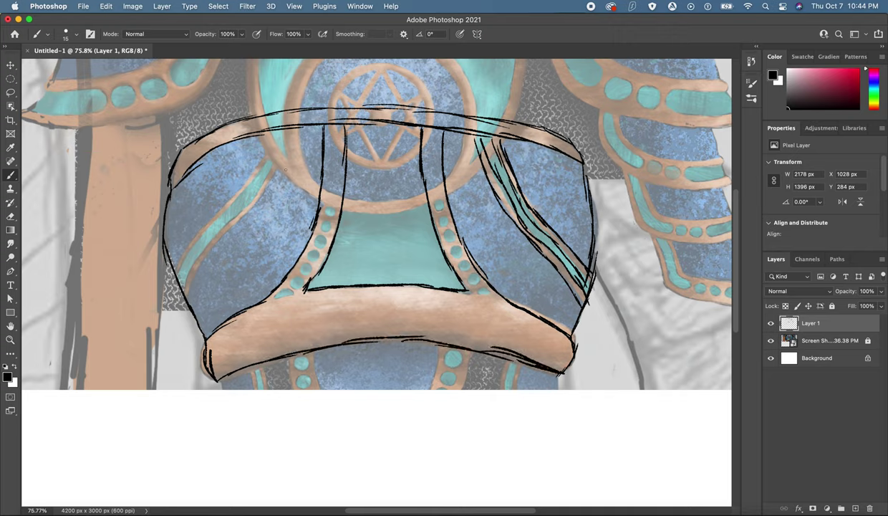
{"action": "mouse_move", "coordinate": [278, 127]}
{"action": "left_mouse_down"}
{"action": "mouse_move", "coordinate": [258, 185]}
{"action": "mouse_move", "coordinate": [180, 287]}
{"action": "mouse_move", "coordinate": [184, 255]}
{"action": "mouse_move", "coordinate": [251, 178]}
{"action": "mouse_move", "coordinate": [269, 136]}
{"action": "mouse_move", "coordinate": [233, 195]}
{"action": "mouse_move", "coordinate": [184, 238]}
{"action": "mouse_move", "coordinate": [173, 266]}
{"action": "mouse_move", "coordinate": [177, 243]}
{"action": "mouse_move", "coordinate": [259, 136]}
{"action": "left_mouse_up"}
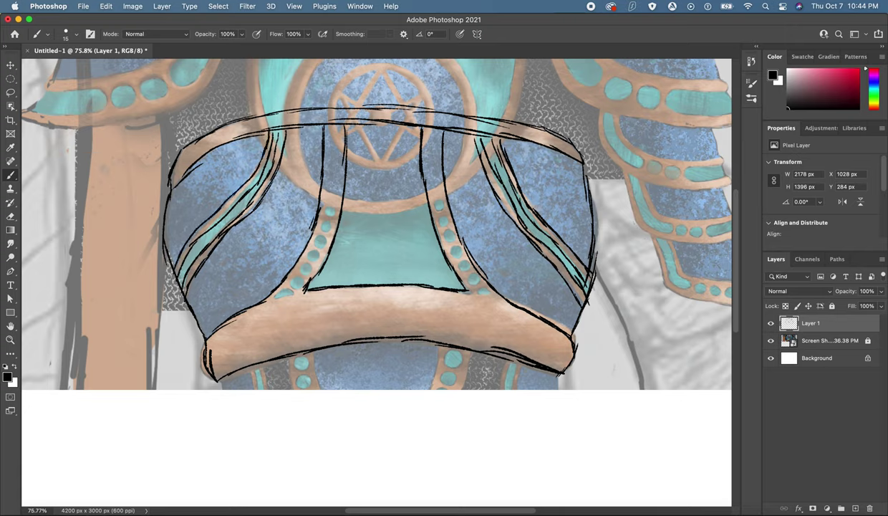
Draw rivet circles down the left and right straps, undoing a stray line.
{"action": "mouse_move", "coordinate": [332, 129]}
{"action": "left_mouse_down"}
{"action": "mouse_move", "coordinate": [324, 223]}
{"action": "mouse_move", "coordinate": [283, 289]}
{"action": "left_mouse_up"}
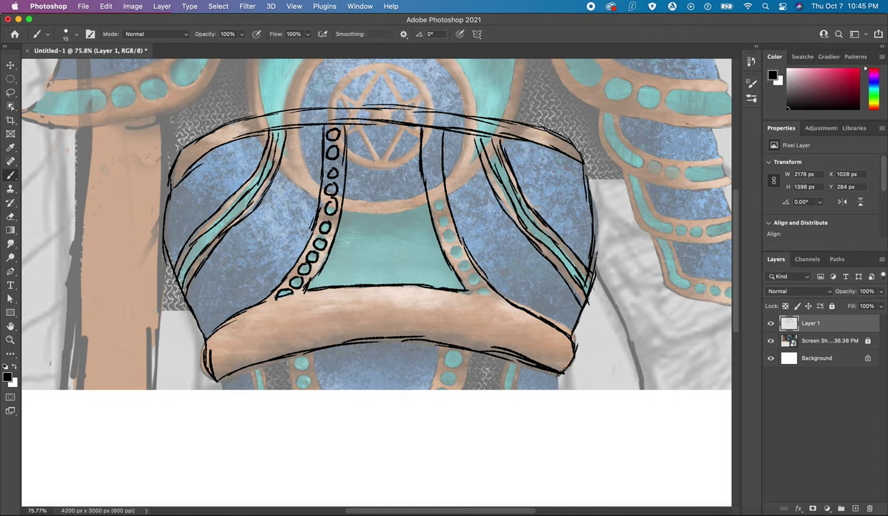
{"action": "mouse_move", "coordinate": [431, 131]}
{"action": "left_mouse_down"}
{"action": "mouse_move", "coordinate": [432, 191]}
{"action": "mouse_move", "coordinate": [450, 256]}
{"action": "mouse_move", "coordinate": [484, 293]}
{"action": "left_mouse_up"}
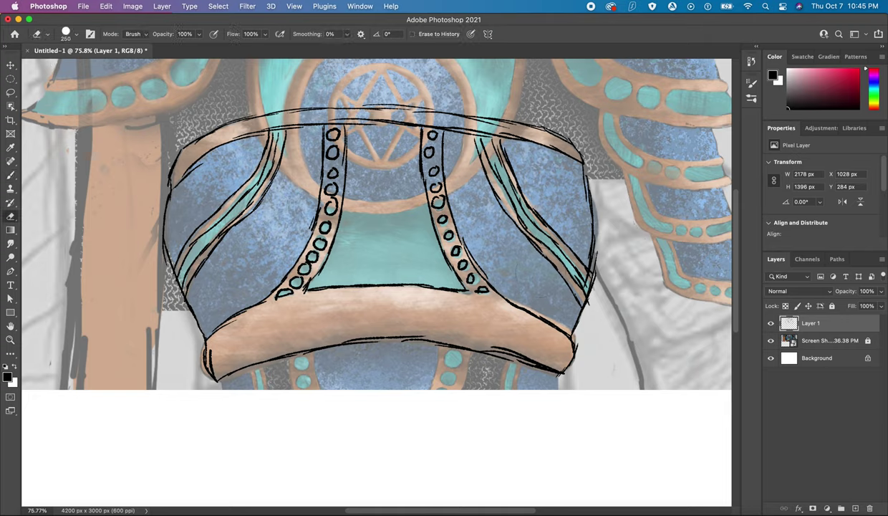
{"action": "key", "text": "super+z"}
Redraw the breastplate's right edge and refine its lower-right corner.
{"action": "left_click_drag", "start_coordinate": [585, 288], "coordinate": [595, 215]}
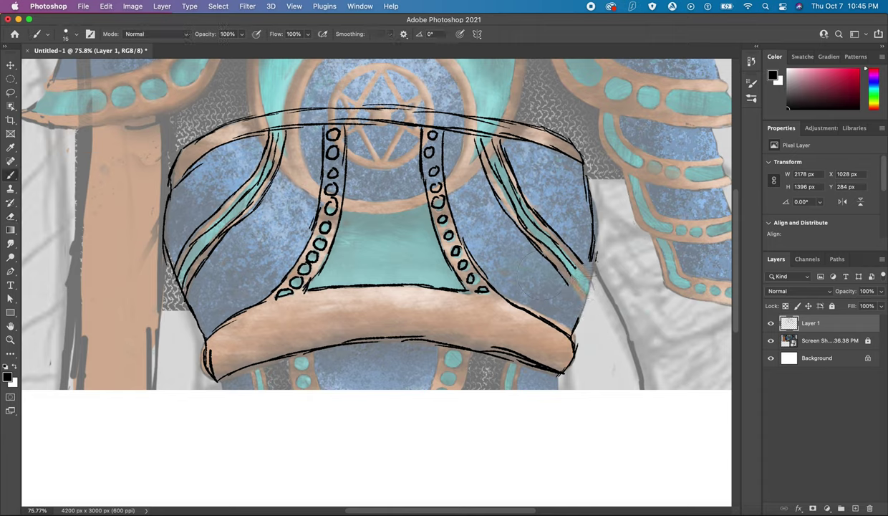
{"action": "mouse_move", "coordinate": [595, 273]}
{"action": "left_mouse_down"}
{"action": "mouse_move", "coordinate": [591, 252]}
{"action": "mouse_move", "coordinate": [560, 293]}
{"action": "left_mouse_up"}
{"action": "mouse_move", "coordinate": [577, 264]}
{"action": "left_mouse_down"}
{"action": "mouse_move", "coordinate": [595, 280]}
{"action": "mouse_move", "coordinate": [559, 274]}
{"action": "mouse_move", "coordinate": [574, 255]}
{"action": "left_mouse_up"}
{"action": "left_click_drag", "start_coordinate": [585, 306], "coordinate": [583, 303]}
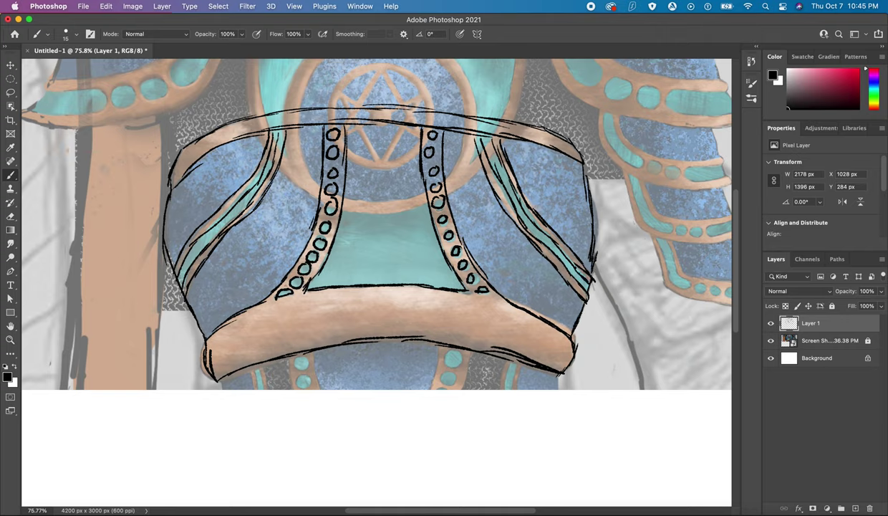
Erase stray strokes on the lower-left edge and redraw it cleanly.
{"action": "key", "text": "e"}
{"action": "left_click_drag", "start_coordinate": [146, 266], "coordinate": [175, 304]}
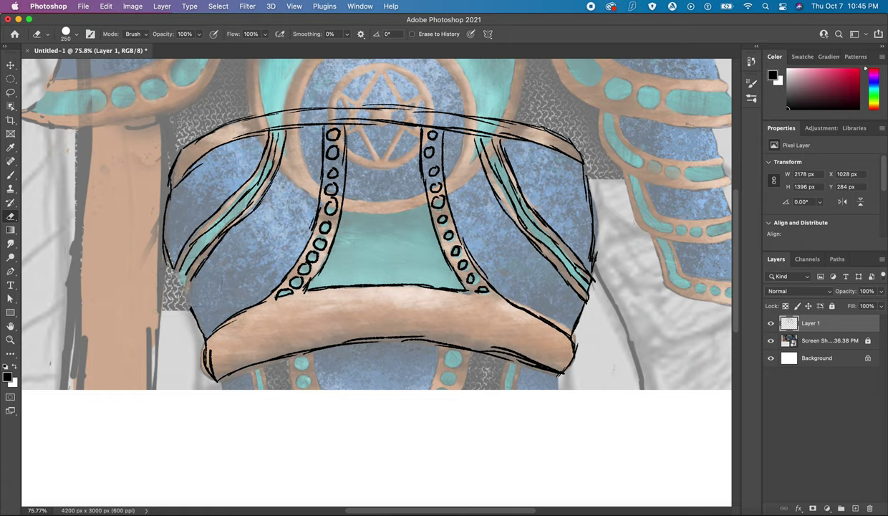
{"action": "key", "text": "b"}
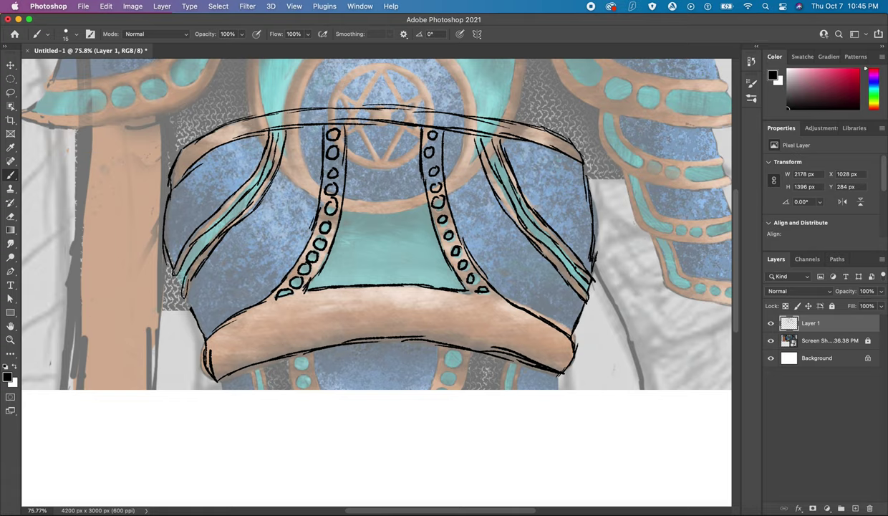
{"action": "left_click_drag", "start_coordinate": [187, 272], "coordinate": [192, 286]}
{"action": "key", "text": "e"}
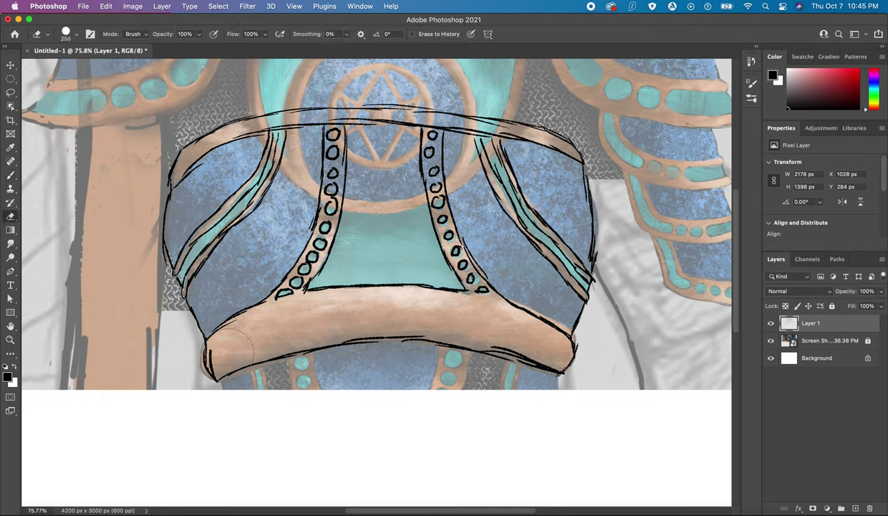
{"action": "key", "text": "bracketleft"}
{"action": "key", "text": "bracketleft"}
{"action": "key", "text": "bracketleft"}
{"action": "key", "text": "b"}
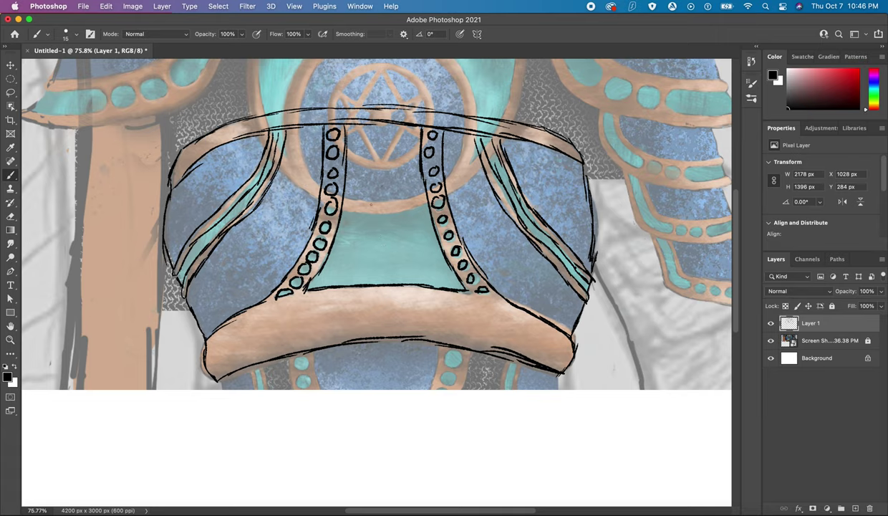
Handwrite the label 'Front' above the front tracing.
{"action": "scroll", "coordinate": [368, 210], "scroll_direction": "up", "scroll_amount": 5}
{"action": "mouse_move", "coordinate": [322, 215]}
{"action": "left_mouse_down"}
{"action": "mouse_move", "coordinate": [321, 192]}
{"action": "mouse_move", "coordinate": [337, 189]}
{"action": "mouse_move", "coordinate": [332, 201]}
{"action": "mouse_move", "coordinate": [385, 215]}
{"action": "left_mouse_up"}
{"action": "mouse_move", "coordinate": [393, 183]}
{"action": "left_mouse_down"}
{"action": "mouse_move", "coordinate": [394, 213]}
{"action": "mouse_move", "coordinate": [398, 185]}
{"action": "left_mouse_up"}
Zoom out to 47% and start the side view's curved back line below.
{"action": "scroll", "coordinate": [398, 188], "scroll_direction": "down", "scroll_amount": 4}
{"action": "scroll", "coordinate": [398, 188], "scroll_direction": "down", "scroll_amount": 2}
{"action": "scroll", "coordinate": [398, 187], "scroll_direction": "down", "scroll_amount": 7}
{"action": "scroll", "coordinate": [363, 306], "scroll_direction": "down", "scroll_amount": 2}
{"action": "scroll", "coordinate": [363, 306], "scroll_direction": "down", "scroll_amount": 3}
{"action": "scroll", "coordinate": [363, 306], "scroll_direction": "down", "scroll_amount": 2}
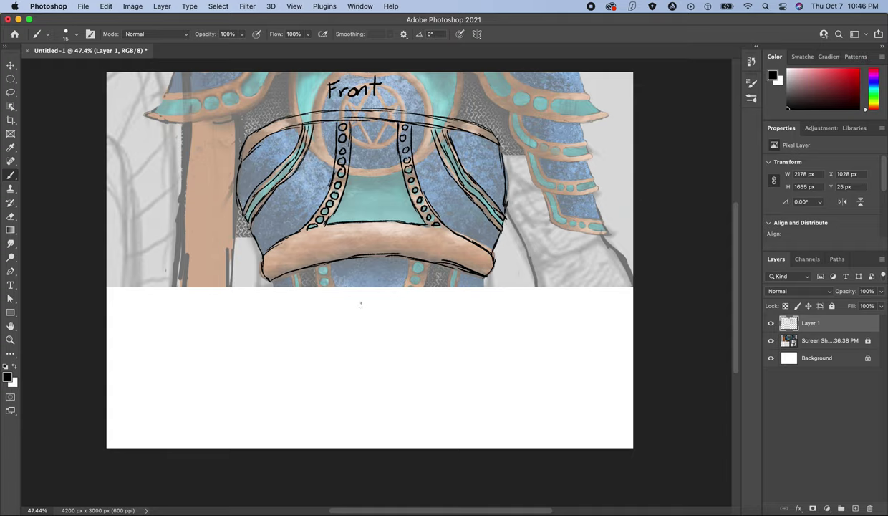
{"action": "mouse_move", "coordinate": [359, 298]}
{"action": "left_mouse_down"}
{"action": "mouse_move", "coordinate": [337, 331]}
{"action": "mouse_move", "coordinate": [328, 366]}
{"action": "mouse_move", "coordinate": [350, 422]}
{"action": "left_mouse_up"}
{"action": "mouse_move", "coordinate": [326, 388]}
{"action": "left_mouse_down"}
{"action": "mouse_move", "coordinate": [319, 344]}
{"action": "mouse_move", "coordinate": [358, 279]}
{"action": "mouse_move", "coordinate": [365, 289]}
{"action": "left_mouse_up"}
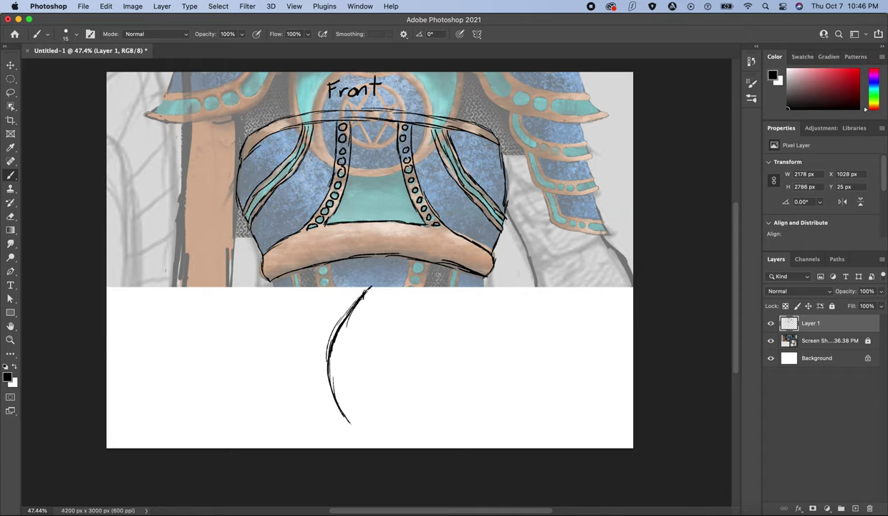
Draw the side view's hooked top, base, front edge and two inner left lines.
{"action": "mouse_move", "coordinate": [362, 293]}
{"action": "left_mouse_down"}
{"action": "mouse_move", "coordinate": [430, 309]}
{"action": "mouse_move", "coordinate": [452, 326]}
{"action": "left_mouse_up"}
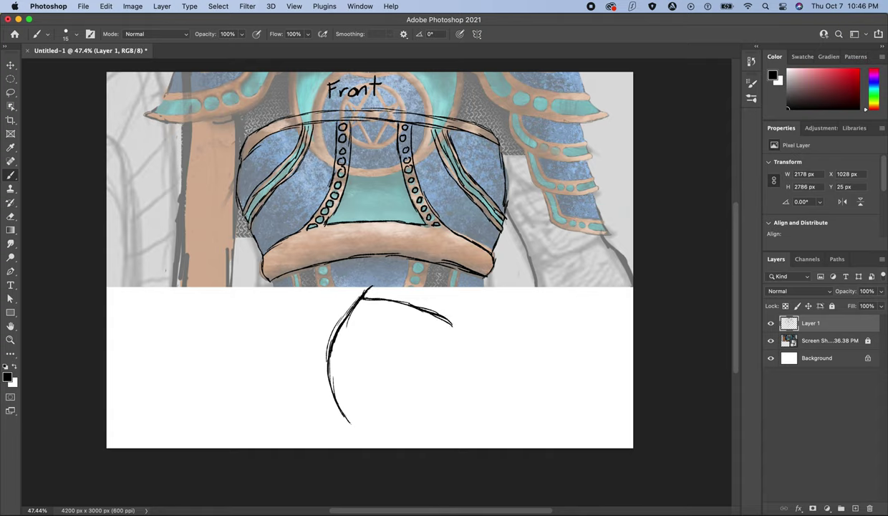
{"action": "mouse_move", "coordinate": [363, 287]}
{"action": "left_mouse_down"}
{"action": "mouse_move", "coordinate": [419, 291]}
{"action": "mouse_move", "coordinate": [453, 313]}
{"action": "mouse_move", "coordinate": [440, 320]}
{"action": "mouse_move", "coordinate": [463, 323]}
{"action": "left_mouse_up"}
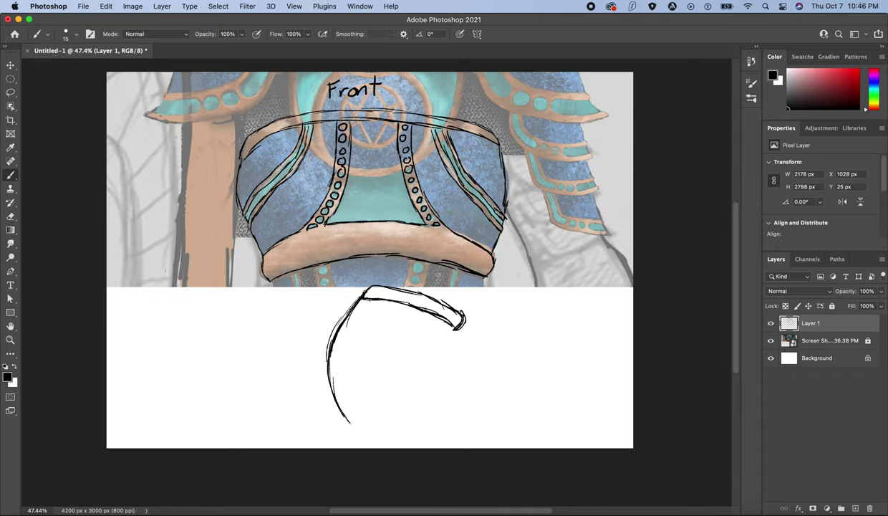
{"action": "mouse_move", "coordinate": [336, 412]}
{"action": "left_mouse_down"}
{"action": "mouse_move", "coordinate": [349, 435]}
{"action": "mouse_move", "coordinate": [458, 439]}
{"action": "left_mouse_up"}
{"action": "mouse_move", "coordinate": [349, 429]}
{"action": "left_mouse_down"}
{"action": "mouse_move", "coordinate": [444, 430]}
{"action": "mouse_move", "coordinate": [448, 438]}
{"action": "left_mouse_up"}
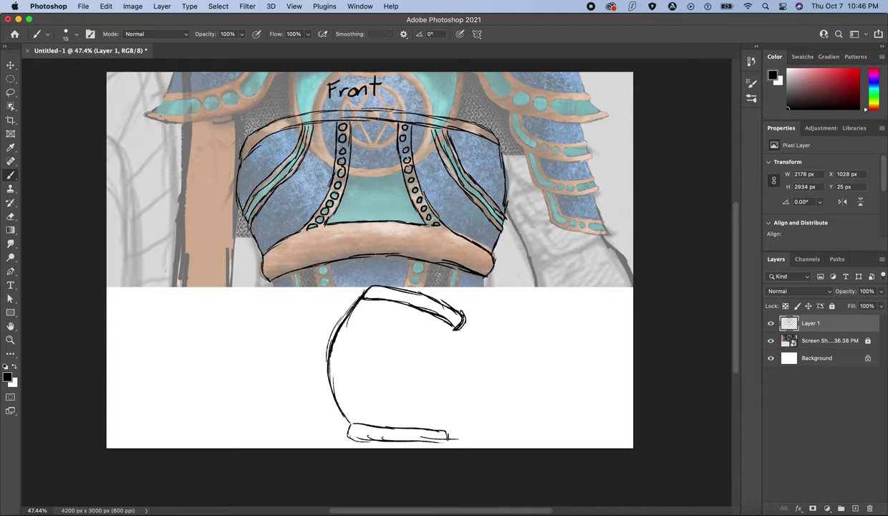
{"action": "mouse_move", "coordinate": [459, 324]}
{"action": "left_mouse_down"}
{"action": "mouse_move", "coordinate": [449, 429]}
{"action": "mouse_move", "coordinate": [458, 324]}
{"action": "mouse_move", "coordinate": [433, 396]}
{"action": "left_mouse_up"}
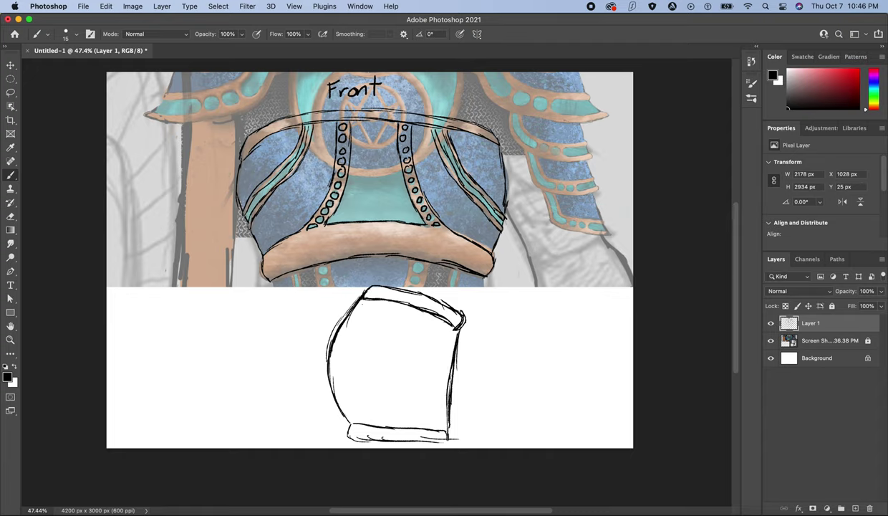
{"action": "mouse_move", "coordinate": [356, 289]}
{"action": "left_mouse_down"}
{"action": "mouse_move", "coordinate": [338, 376]}
{"action": "mouse_move", "coordinate": [339, 397]}
{"action": "mouse_move", "coordinate": [358, 421]}
{"action": "left_mouse_up"}
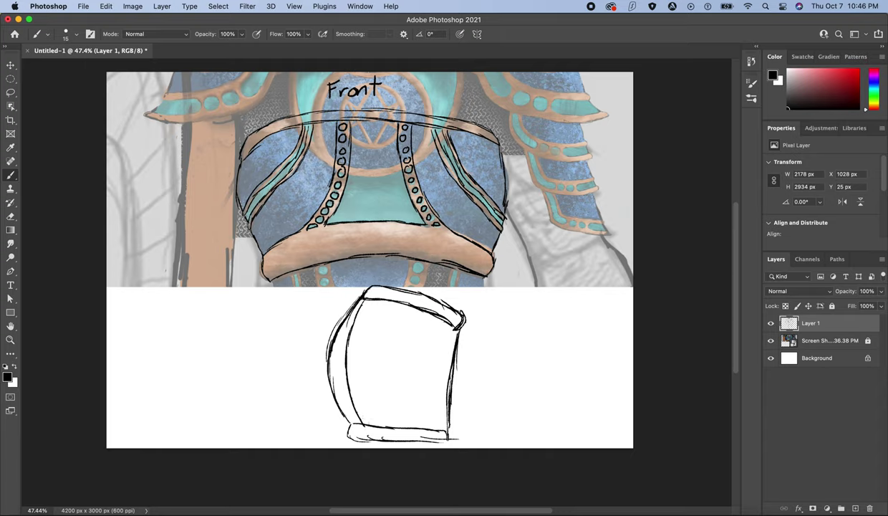
{"action": "mouse_move", "coordinate": [369, 415]}
{"action": "left_mouse_down"}
{"action": "mouse_move", "coordinate": [348, 381]}
{"action": "mouse_move", "coordinate": [343, 345]}
{"action": "mouse_move", "coordinate": [360, 301]}
{"action": "mouse_move", "coordinate": [351, 295]}
{"action": "mouse_move", "coordinate": [385, 317]}
{"action": "mouse_move", "coordinate": [380, 362]}
{"action": "mouse_move", "coordinate": [408, 426]}
{"action": "mouse_move", "coordinate": [374, 366]}
{"action": "mouse_move", "coordinate": [365, 327]}
{"action": "mouse_move", "coordinate": [385, 294]}
{"action": "mouse_move", "coordinate": [372, 348]}
{"action": "mouse_move", "coordinate": [412, 424]}
{"action": "left_mouse_up"}
Add two curved inner plate lines and a column of rivets to the side view.
{"action": "mouse_move", "coordinate": [392, 295]}
{"action": "left_mouse_down"}
{"action": "mouse_move", "coordinate": [380, 350]}
{"action": "mouse_move", "coordinate": [421, 421]}
{"action": "left_mouse_up"}
{"action": "mouse_move", "coordinate": [398, 295]}
{"action": "left_mouse_down"}
{"action": "mouse_move", "coordinate": [388, 362]}
{"action": "mouse_move", "coordinate": [424, 422]}
{"action": "left_mouse_up"}
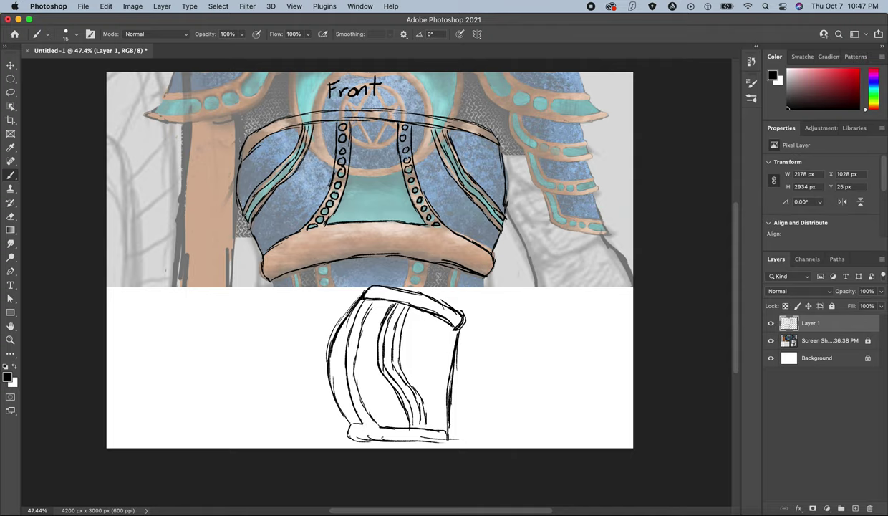
{"action": "left_click_drag", "start_coordinate": [360, 402], "coordinate": [373, 417]}
{"action": "left_click_drag", "start_coordinate": [365, 290], "coordinate": [356, 303]}
{"action": "left_click_drag", "start_coordinate": [371, 293], "coordinate": [386, 296]}
{"action": "left_click_drag", "start_coordinate": [365, 305], "coordinate": [358, 321]}
{"action": "mouse_move", "coordinate": [357, 325]}
{"action": "left_mouse_down"}
{"action": "mouse_move", "coordinate": [349, 360]}
{"action": "mouse_move", "coordinate": [361, 413]}
{"action": "left_mouse_up"}
Handwrite the label 'Side' to the right of the side view.
{"action": "mouse_move", "coordinate": [485, 334]}
{"action": "left_mouse_down"}
{"action": "mouse_move", "coordinate": [469, 363]}
{"action": "mouse_move", "coordinate": [493, 364]}
{"action": "mouse_move", "coordinate": [509, 348]}
{"action": "left_mouse_up"}
{"action": "left_click_drag", "start_coordinate": [514, 317], "coordinate": [512, 366]}
{"action": "left_click_drag", "start_coordinate": [528, 342], "coordinate": [547, 358]}
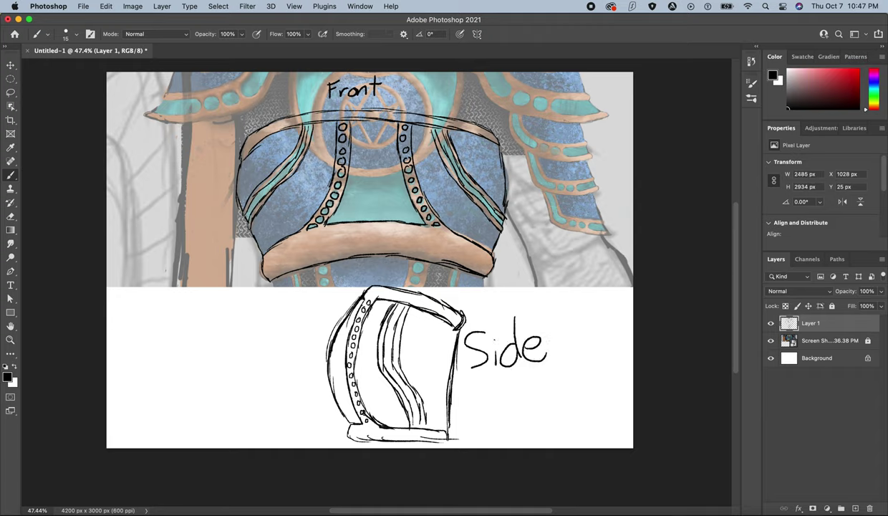